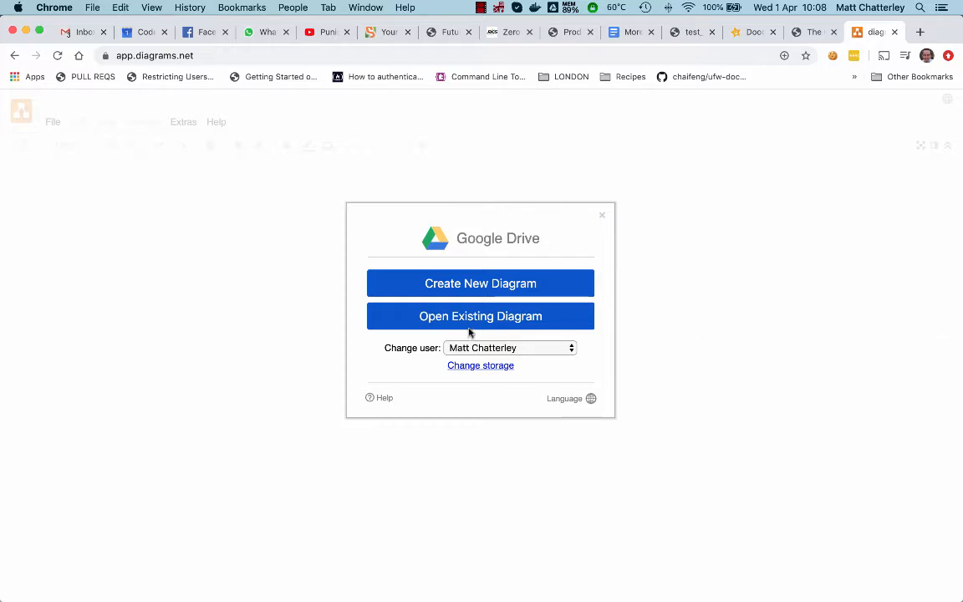
# - Create a new blank diagram in the root folder of Google Drive
pyautogui.click(525, 283)
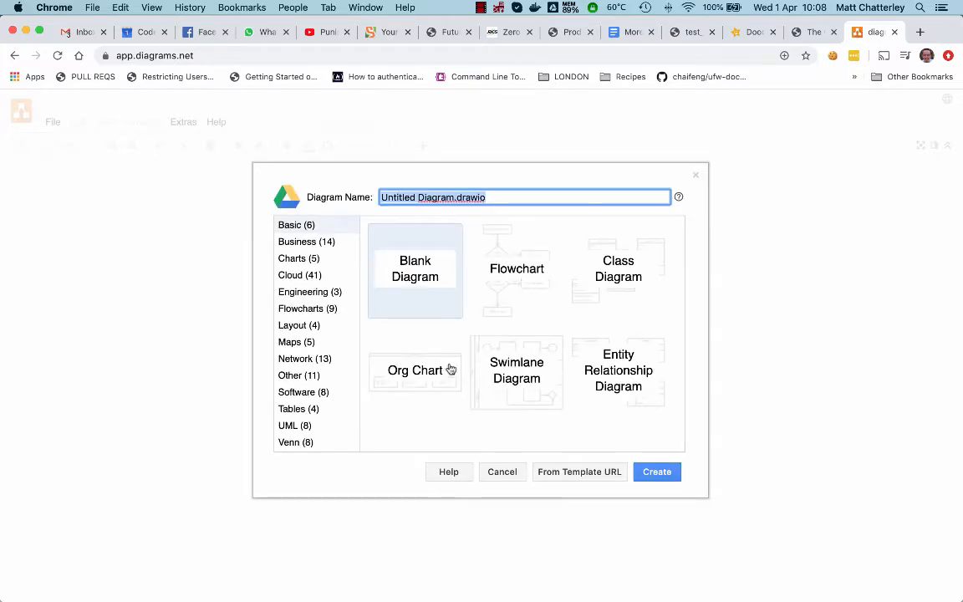
pyautogui.click(426, 292)
pyautogui.click(654, 473)
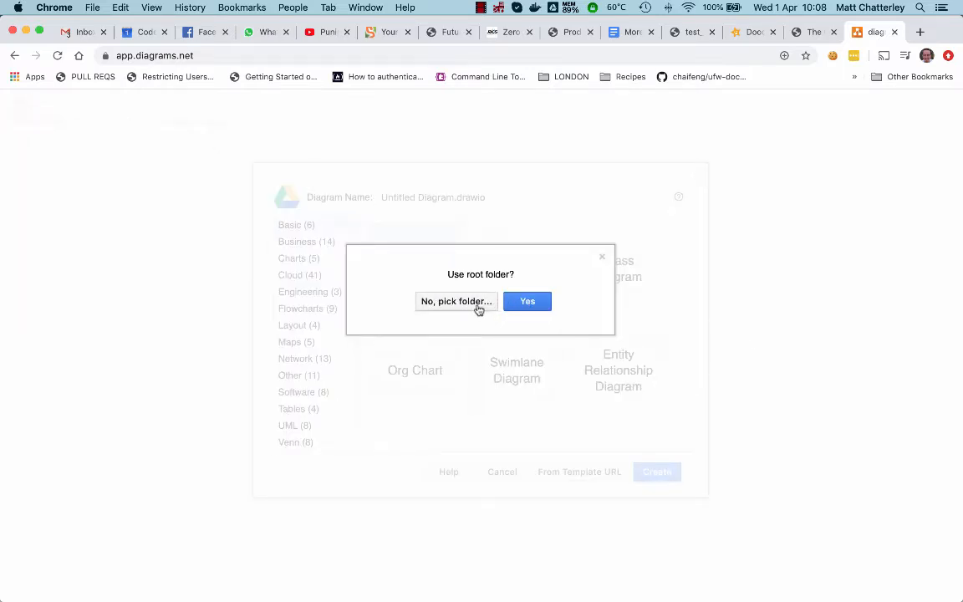
pyautogui.click(516, 304)
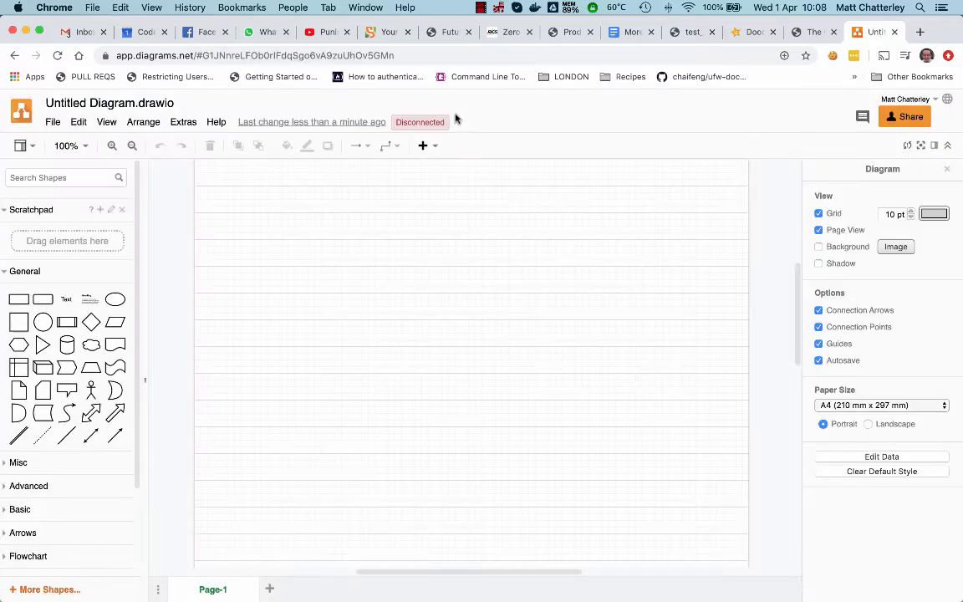
# - Rename the diagram to "DJLCP 2020 Data Modelling"
pyautogui.click(84, 104)
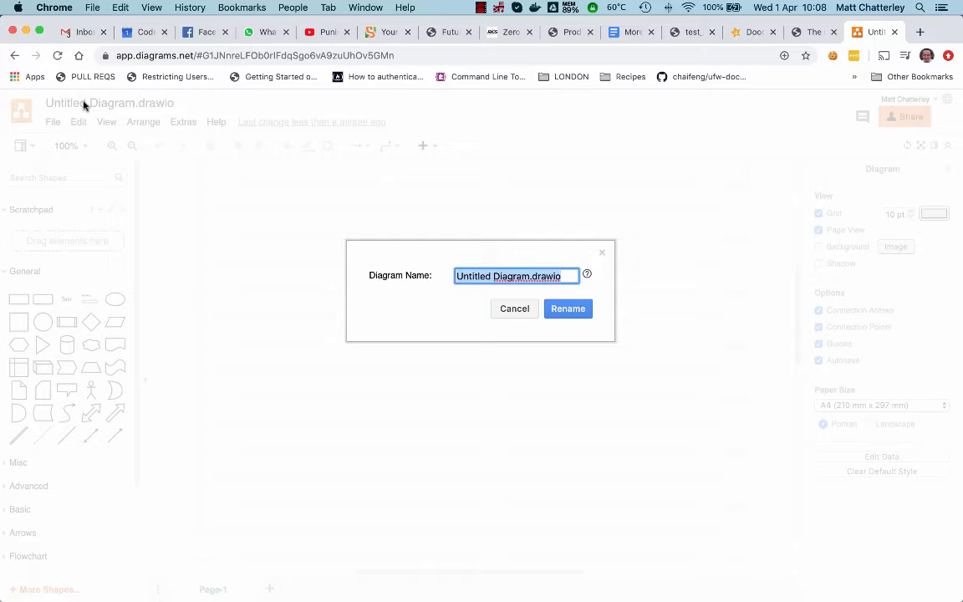
pyautogui.write('DJLCP')
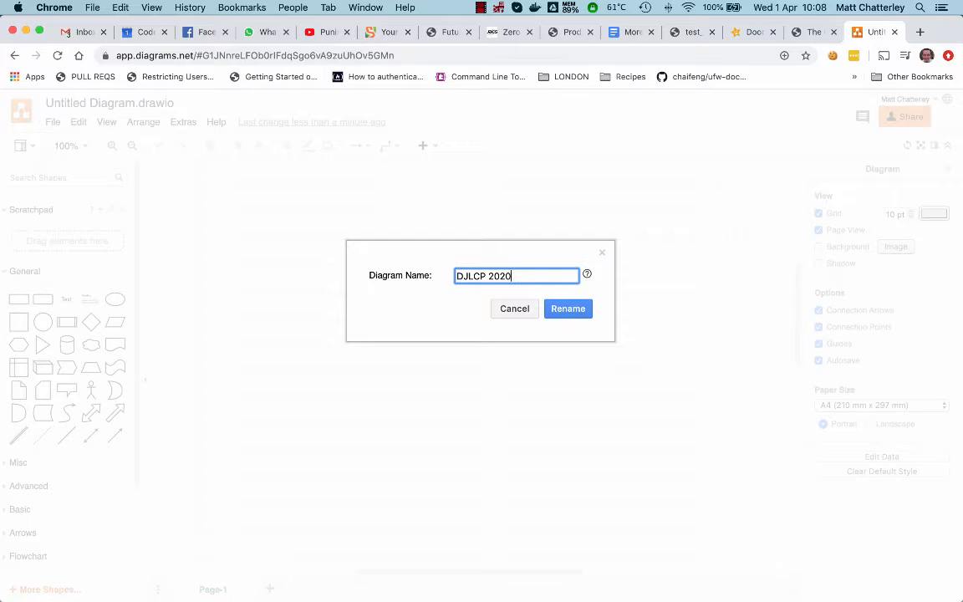
pyautogui.write('2020 Data MOdell')
pyautogui.write('odelling')
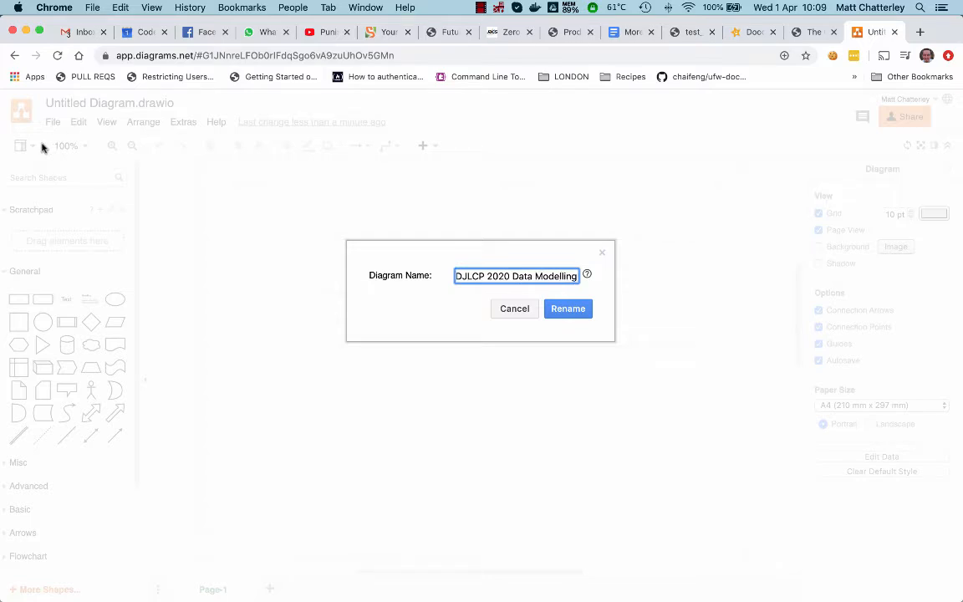
pyautogui.click(588, 312)
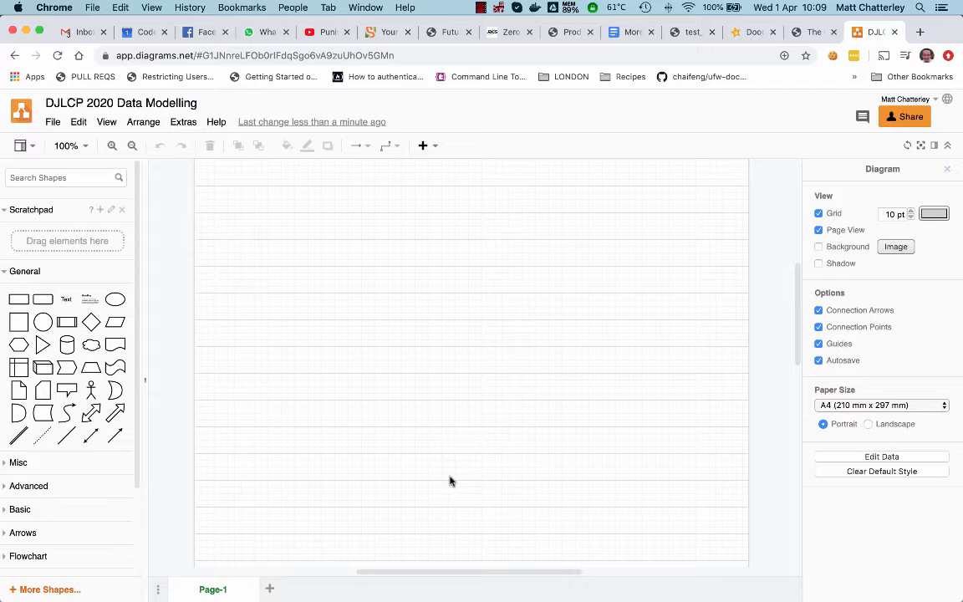
# - Place an ellipse near the page's upper-left corner and label it "People"
pyautogui.moveTo(117, 370)
pyautogui.moveTo(106, 428)
pyautogui.moveTo(23, 301)
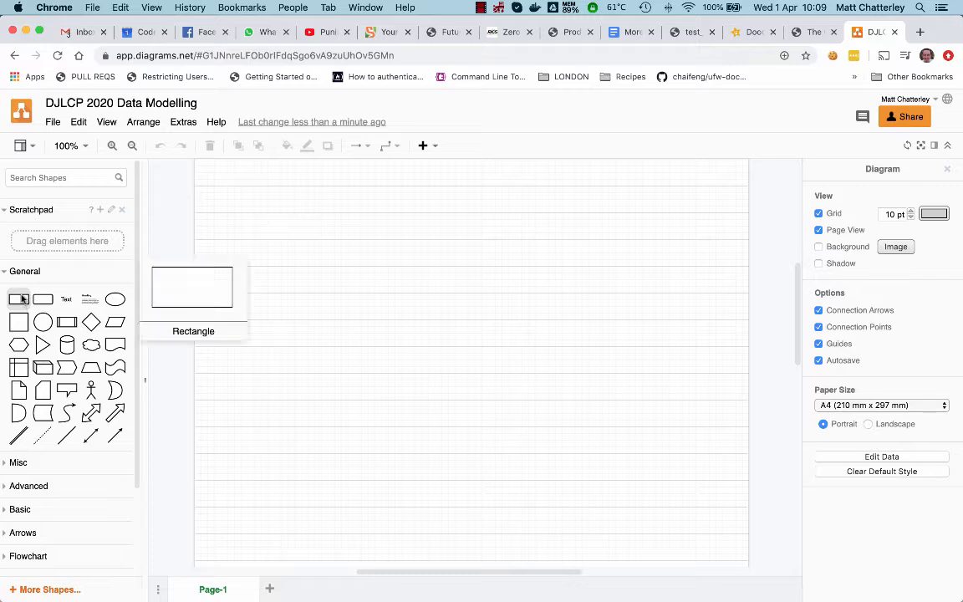
pyautogui.moveTo(121, 309)
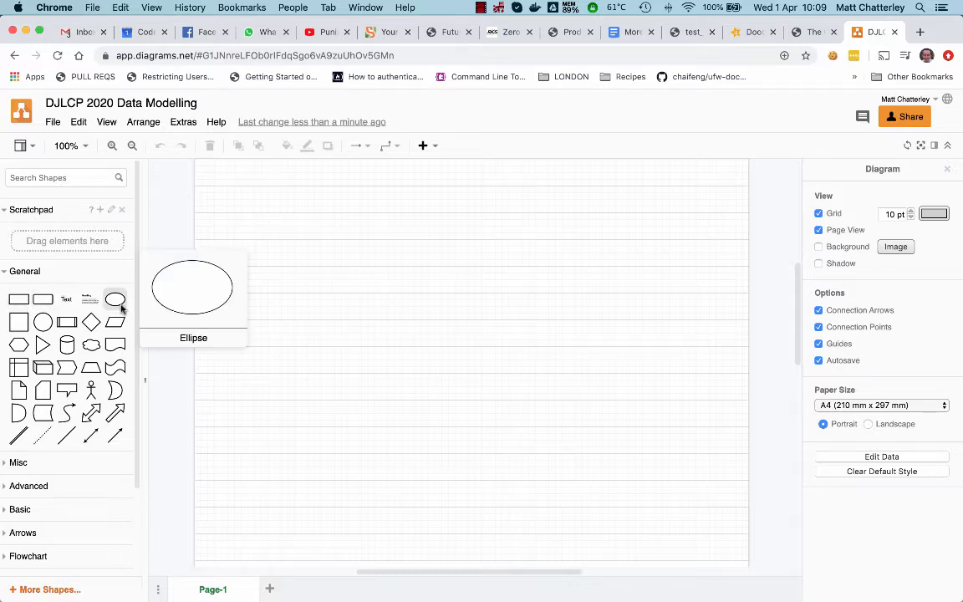
pyautogui.moveTo(121, 309); pyautogui.dragTo(250, 188)
pyautogui.doubleClick(261, 199)
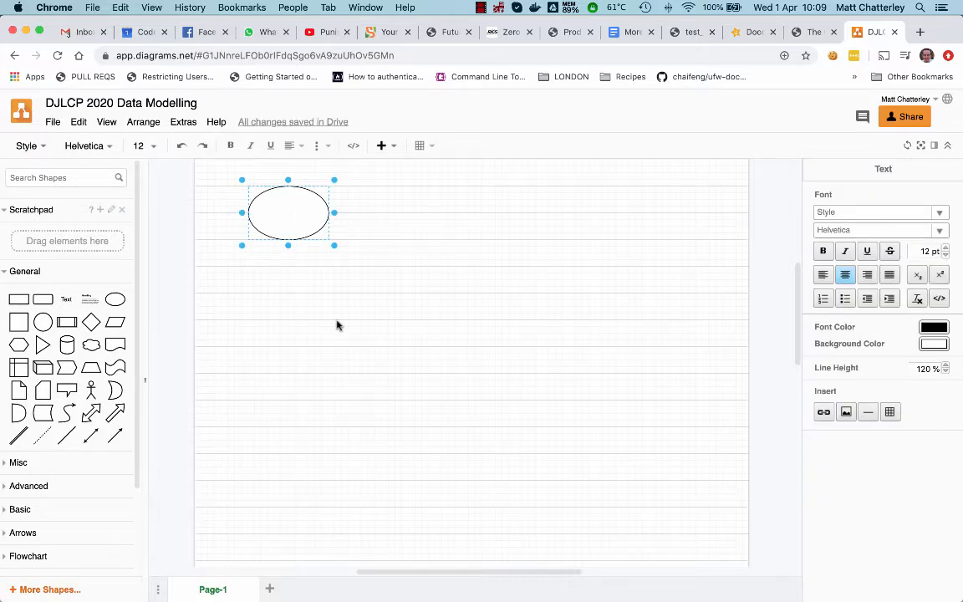
pyautogui.write('People')
pyautogui.click(372, 391)
# - Add a second ellipse in line with People, to its right, and label it "Vehicles"
pyautogui.moveTo(109, 297); pyautogui.dragTo(383, 187)
pyautogui.doubleClick(427, 214)
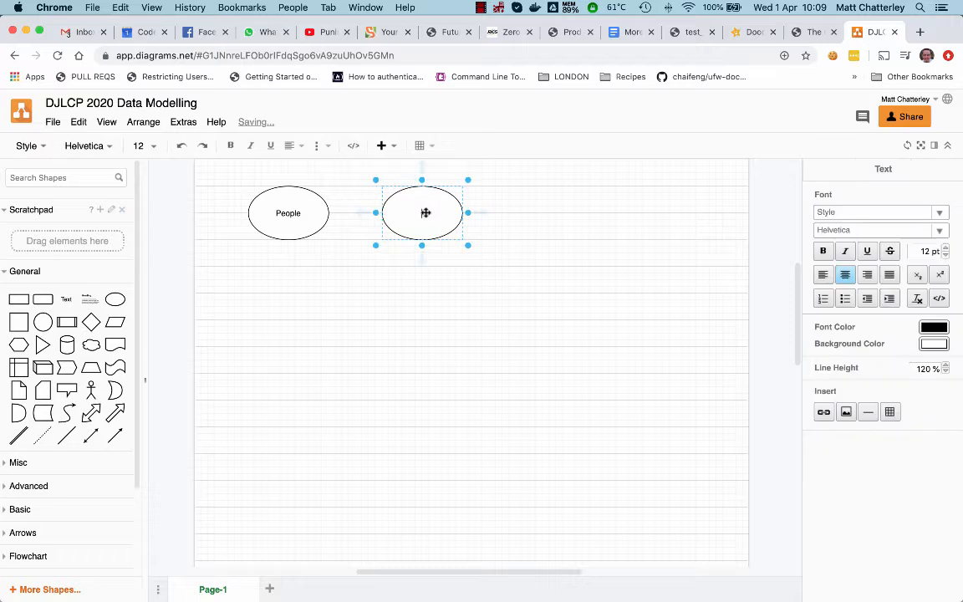
pyautogui.write('Vehivles')
pyautogui.press('BackSpace')
pyautogui.press('BackSpace')
pyautogui.press('BackSpace')
pyautogui.press('BackSpace')
pyautogui.write('cles')
pyautogui.click(449, 372)
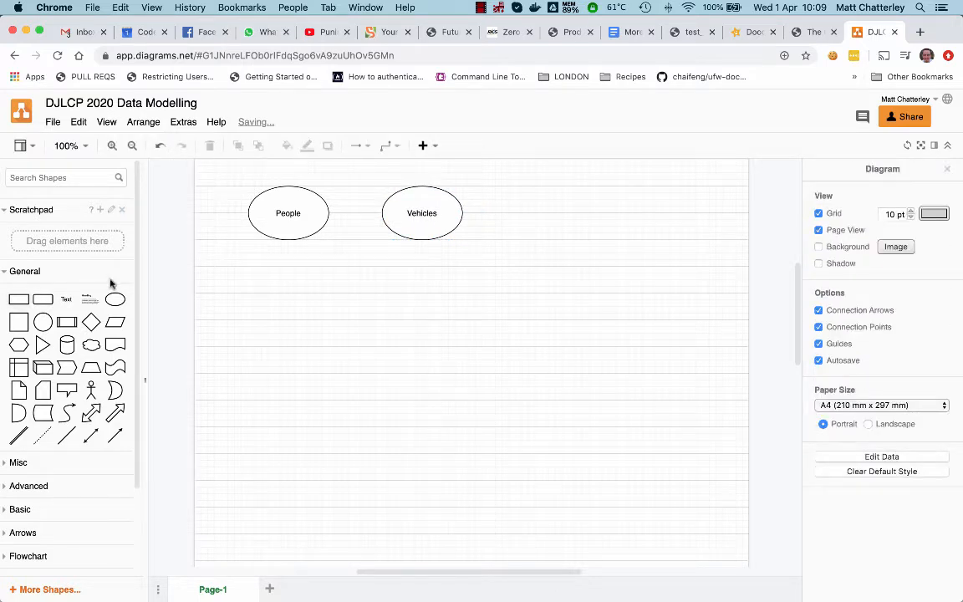
# - Add a third ellipse in the same row, to the right of Vehicles, and label it "Contracts"
pyautogui.moveTo(117, 298); pyautogui.dragTo(532, 194)
pyautogui.doubleClick(550, 216)
pyautogui.write('C')
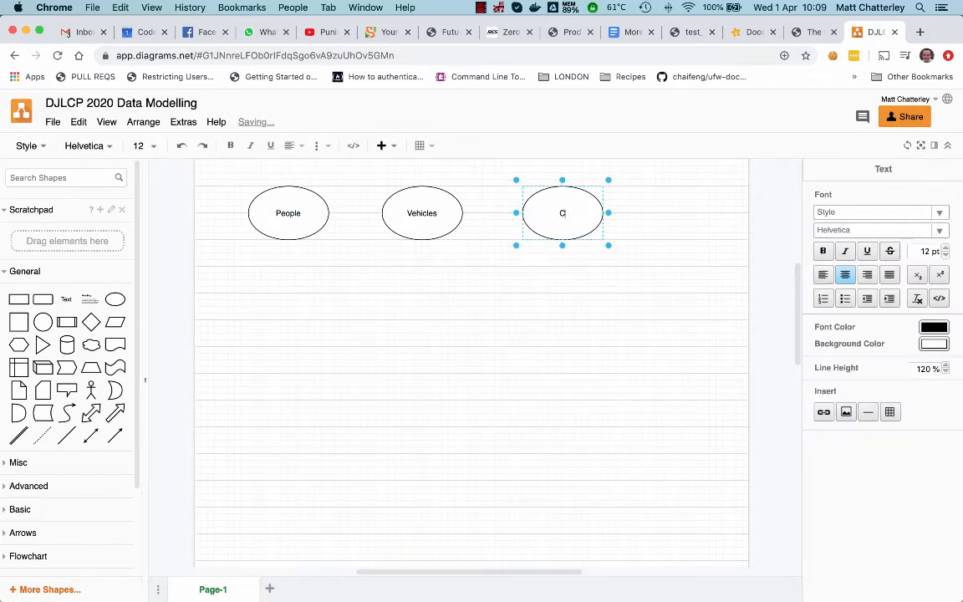
pyautogui.write('ontracts')
pyautogui.click(589, 332)
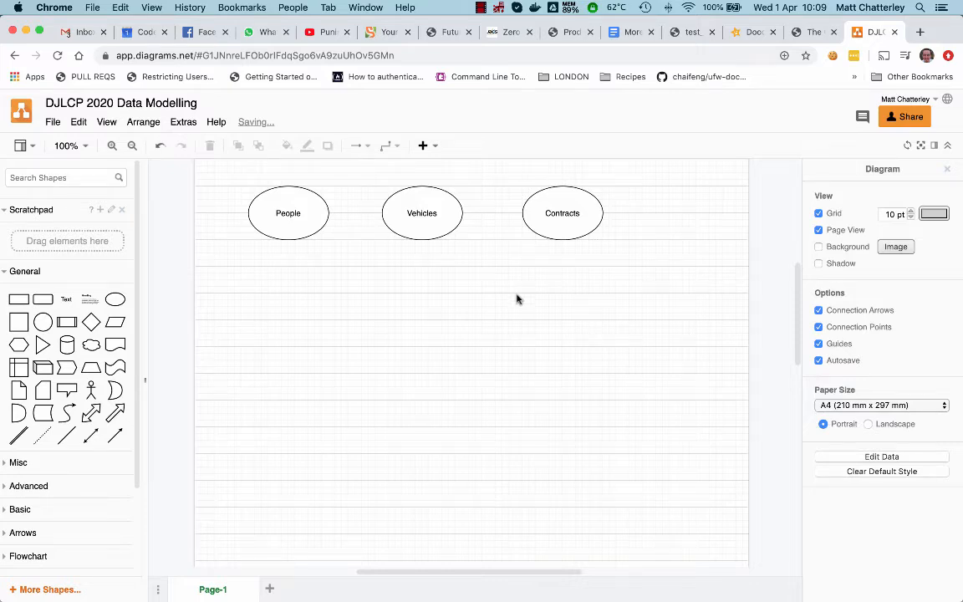
pyautogui.click(278, 204)
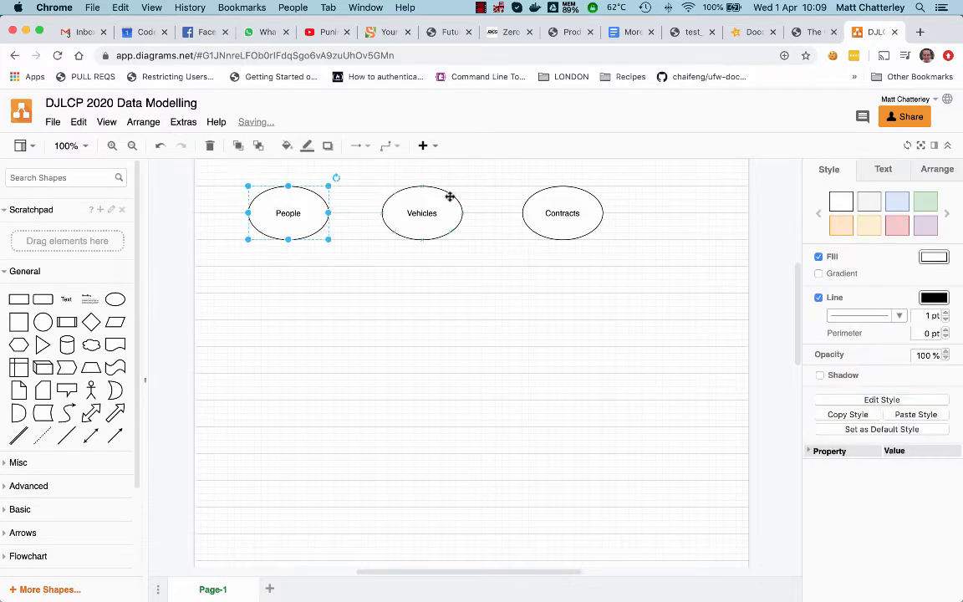
pyautogui.click(443, 209)
pyautogui.click(564, 208)
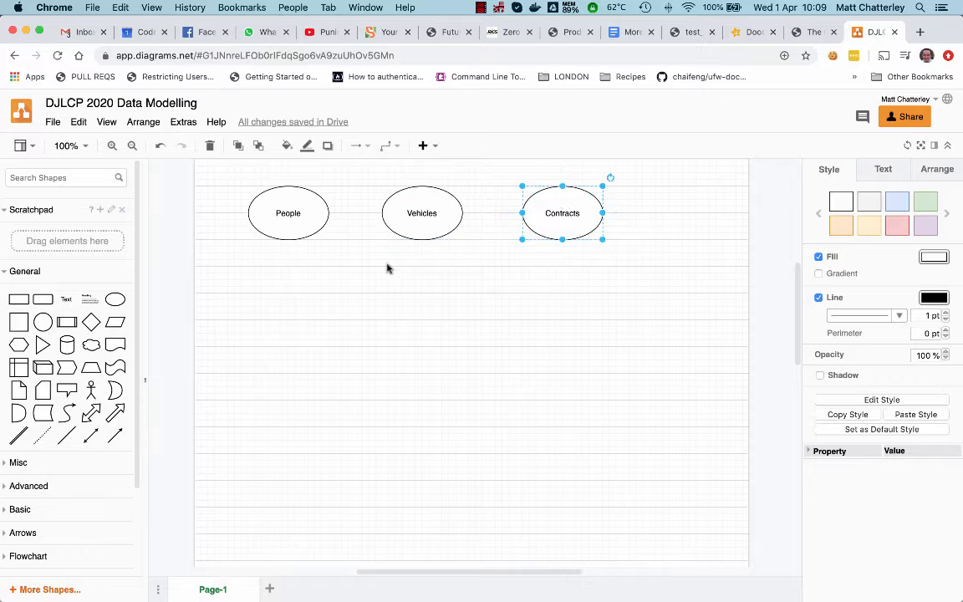
# - Add a fourth ellipse labelled "Prices" and position it at the end of the row, right of Contracts
pyautogui.click(115, 298)
pyautogui.click(288, 306)
pyautogui.moveTo(457, 355); pyautogui.dragTo(278, 287)
pyautogui.write('Prices')
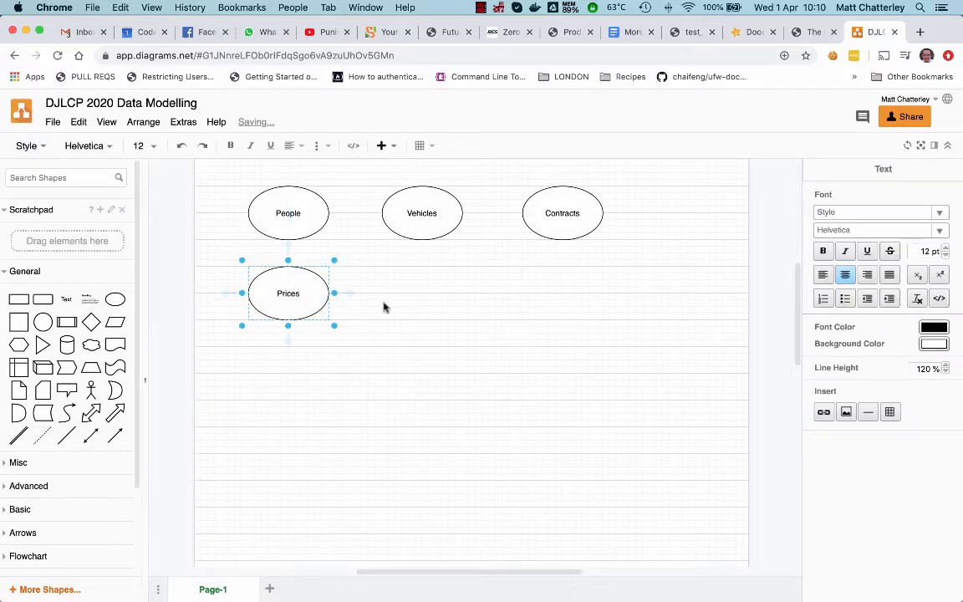
pyautogui.click(432, 312)
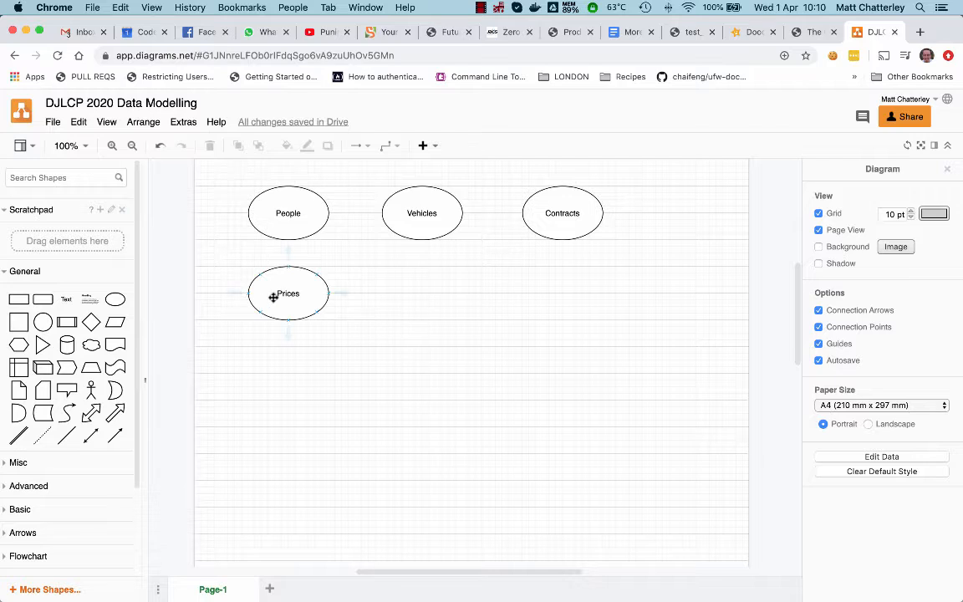
pyautogui.moveTo(268, 289); pyautogui.dragTo(682, 214)
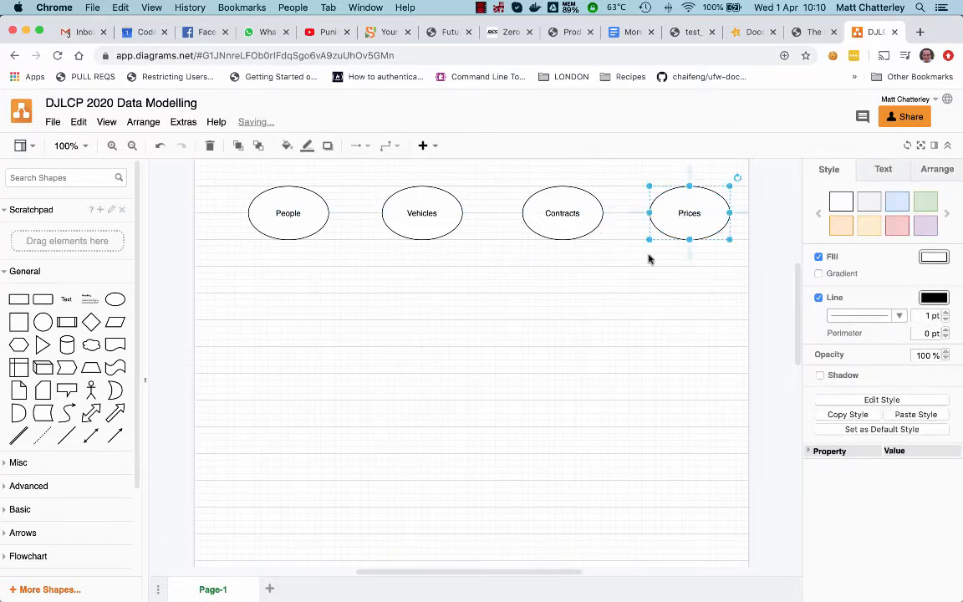
pyautogui.click(301, 355)
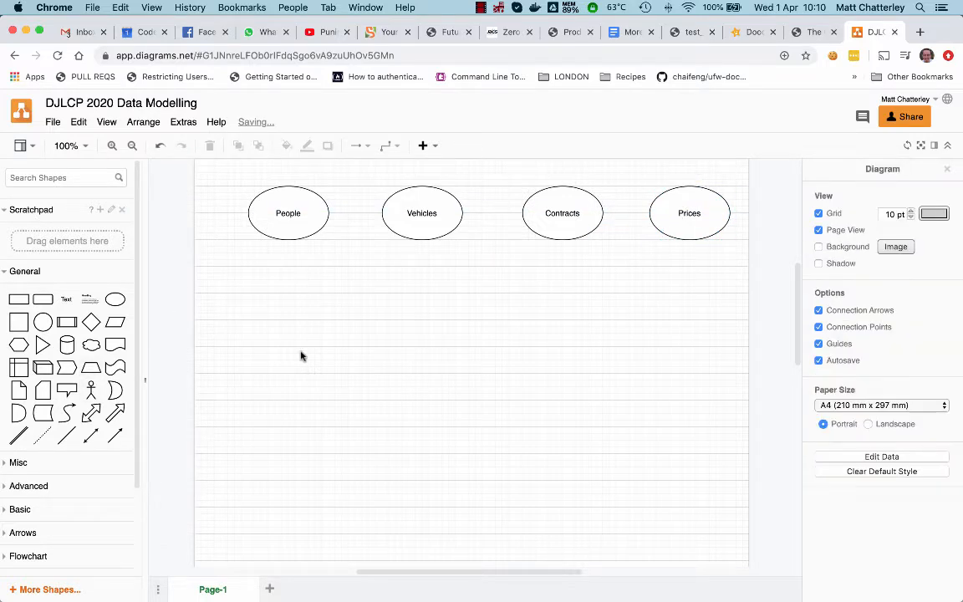
pyautogui.click(294, 223)
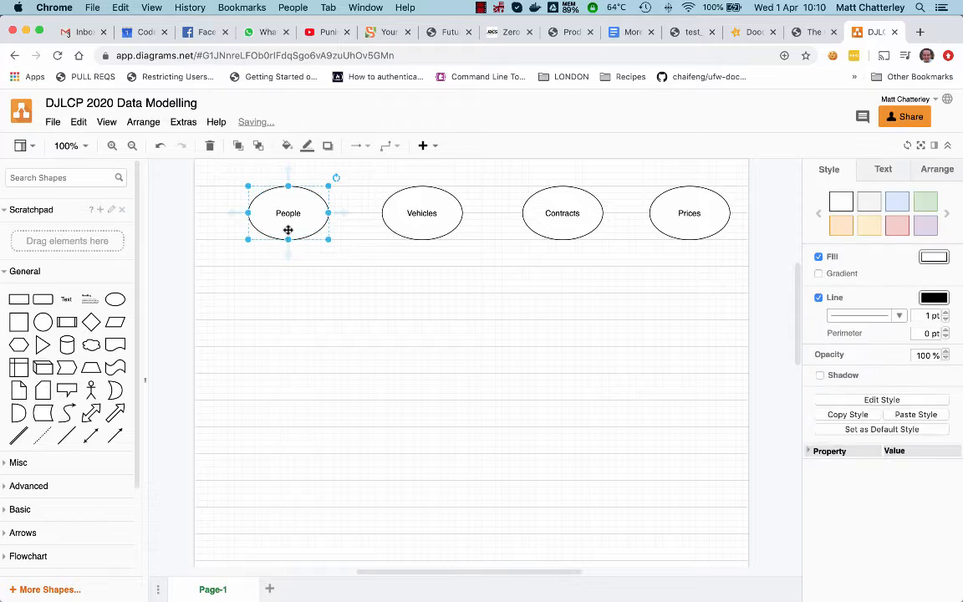
pyautogui.doubleClick(289, 220)
pyautogui.click(243, 338)
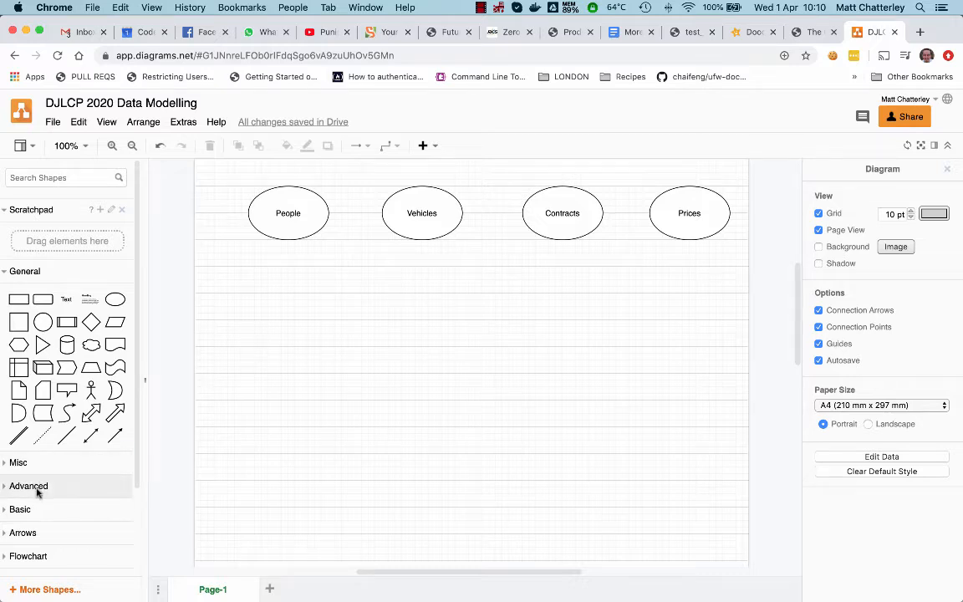
# - Place a bulleted list below the People ellipse with the items ID, Name, Address, Email and Phone Number
pyautogui.click(44, 463)
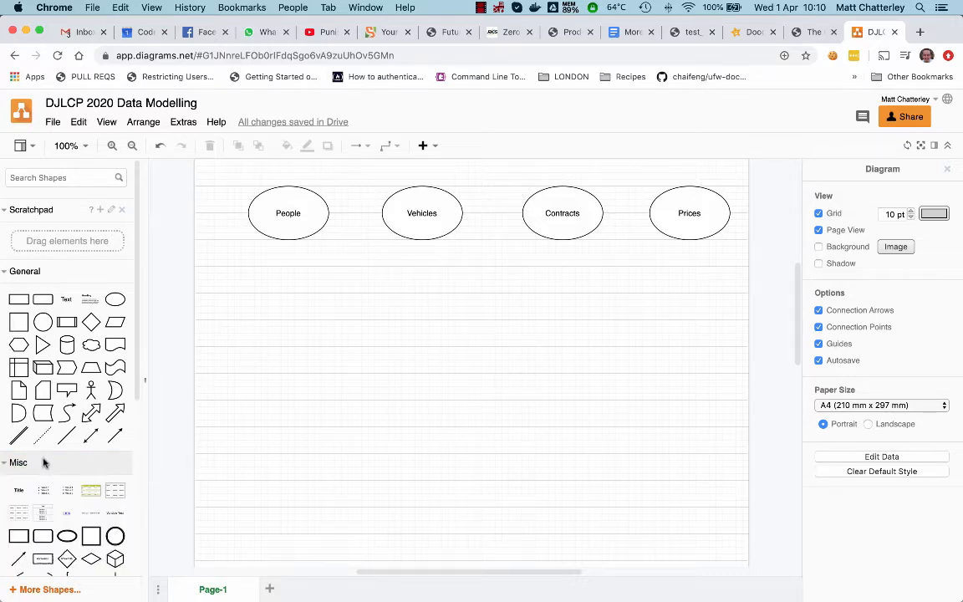
pyautogui.moveTo(42, 491); pyautogui.dragTo(248, 264)
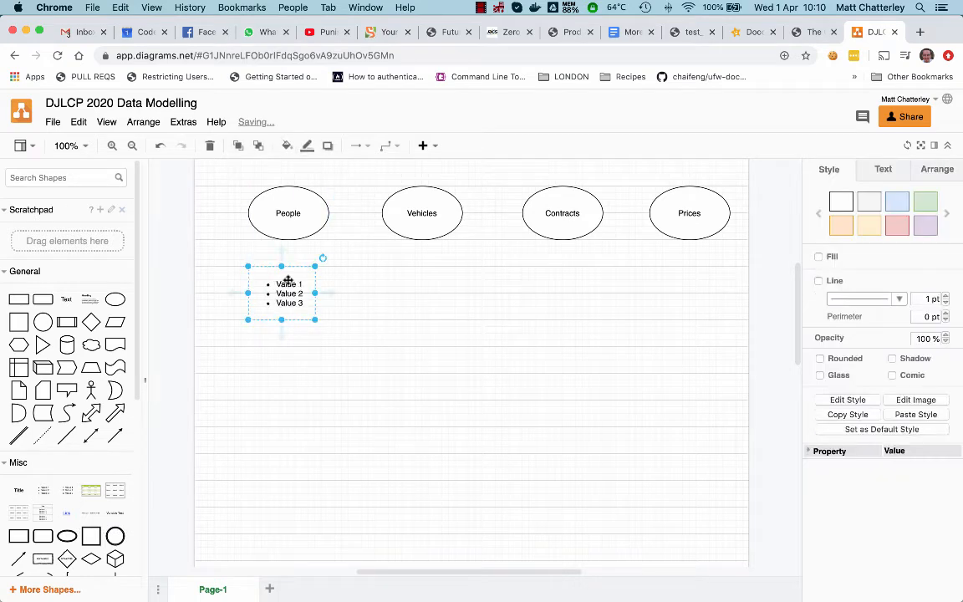
pyautogui.doubleClick(282, 281)
pyautogui.write('(')
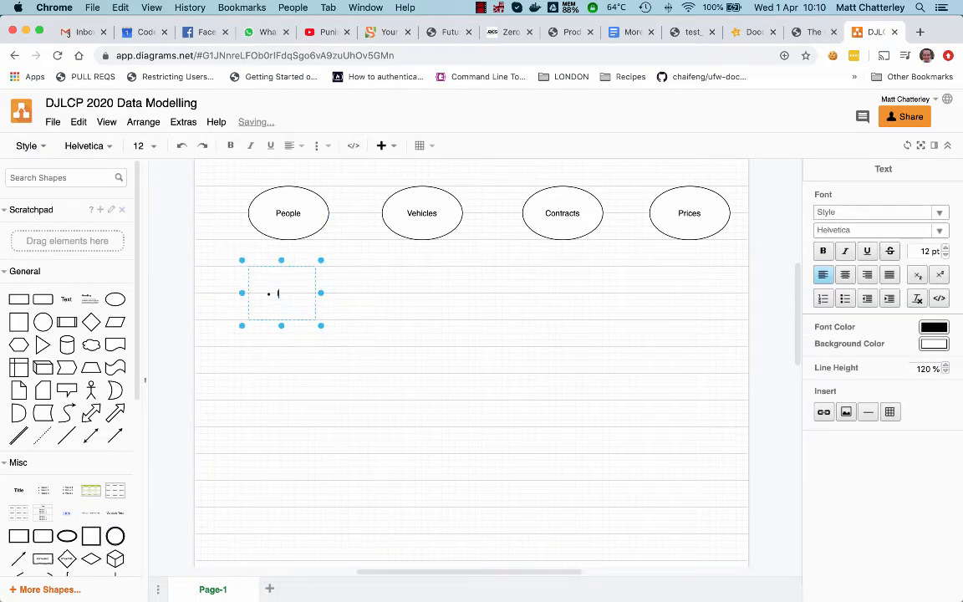
pyautogui.write('D')
pyautogui.press('Return')
pyautogui.write('Name')
pyautogui.press('Return')
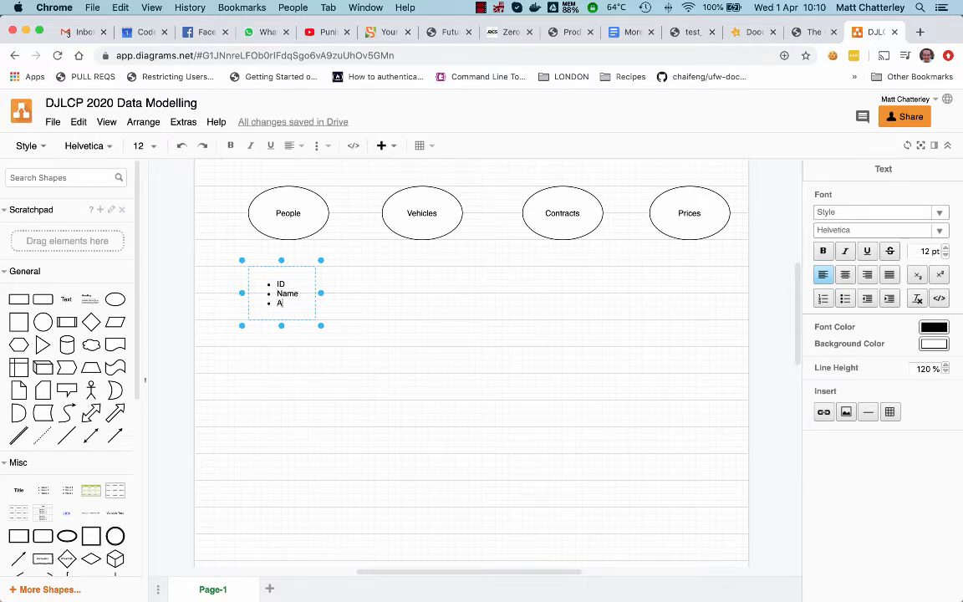
pyautogui.write('Address')
pyautogui.press('Return')
pyautogui.write('E')
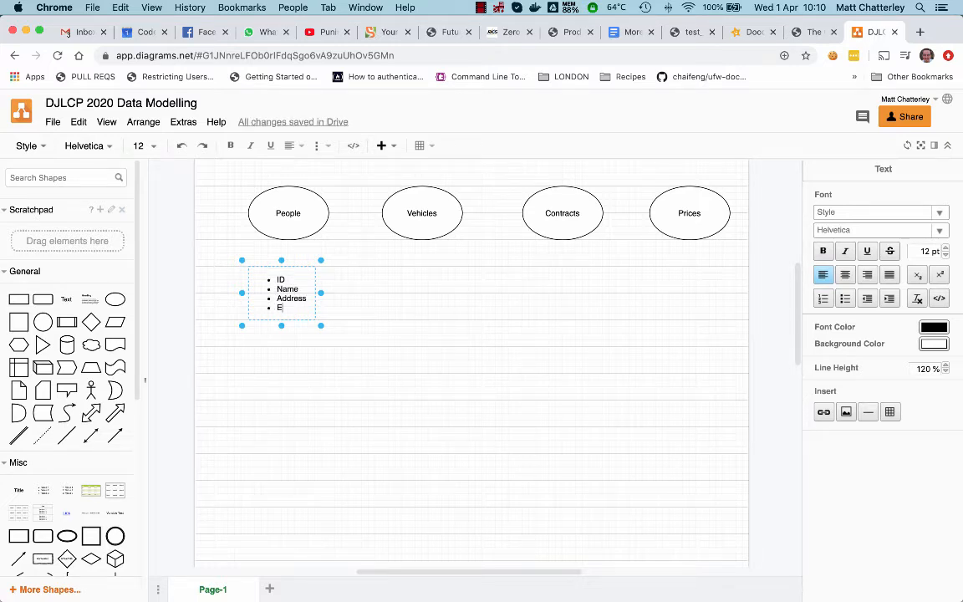
pyautogui.write('mail')
pyautogui.press('Return')
pyautogui.write('Phone Num')
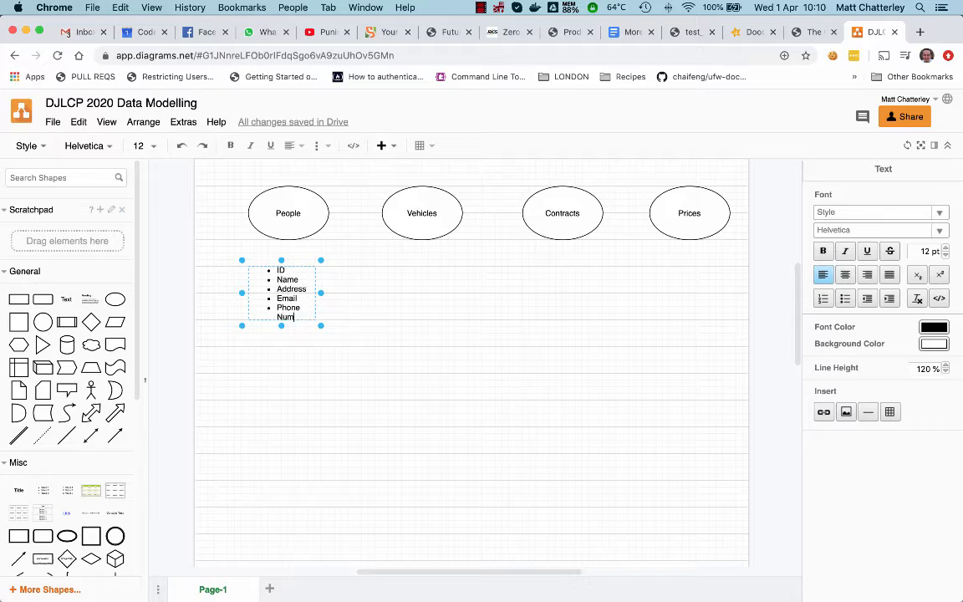
pyautogui.write('ber')
pyautogui.click(338, 486)
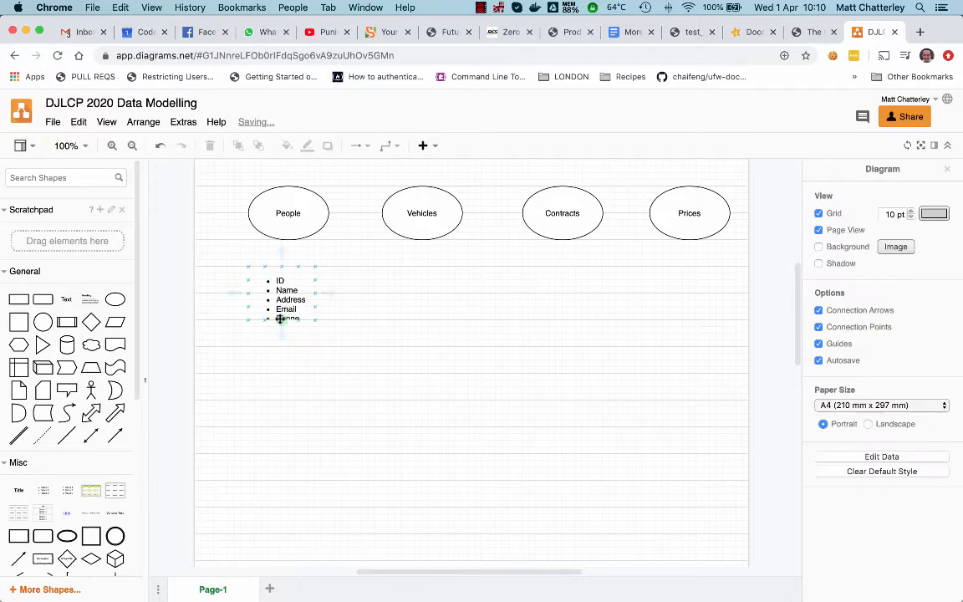
# - Stretch the People attribute list's box downward so all of its items fit inside
pyautogui.moveTo(281, 320); pyautogui.dragTo(280, 358)
pyautogui.press('BackSpace')
pyautogui.click(288, 311)
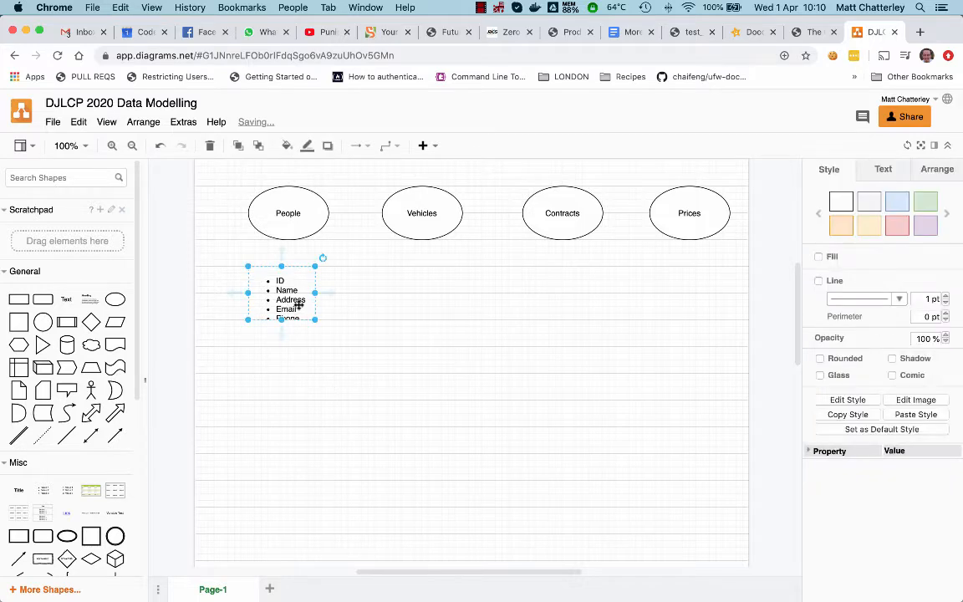
pyautogui.moveTo(283, 320); pyautogui.dragTo(281, 392)
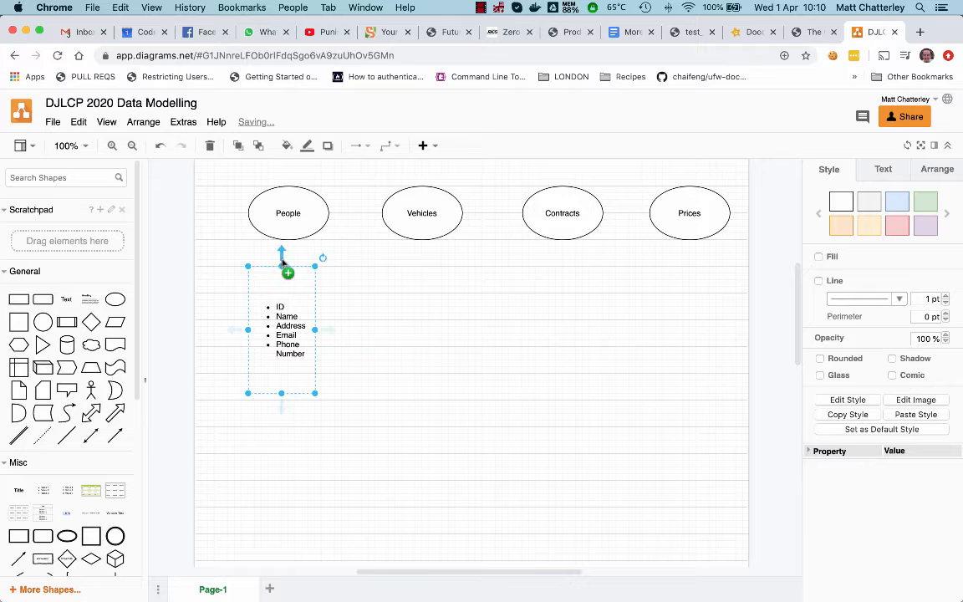
pyautogui.doubleClick(301, 346)
pyautogui.click(317, 376)
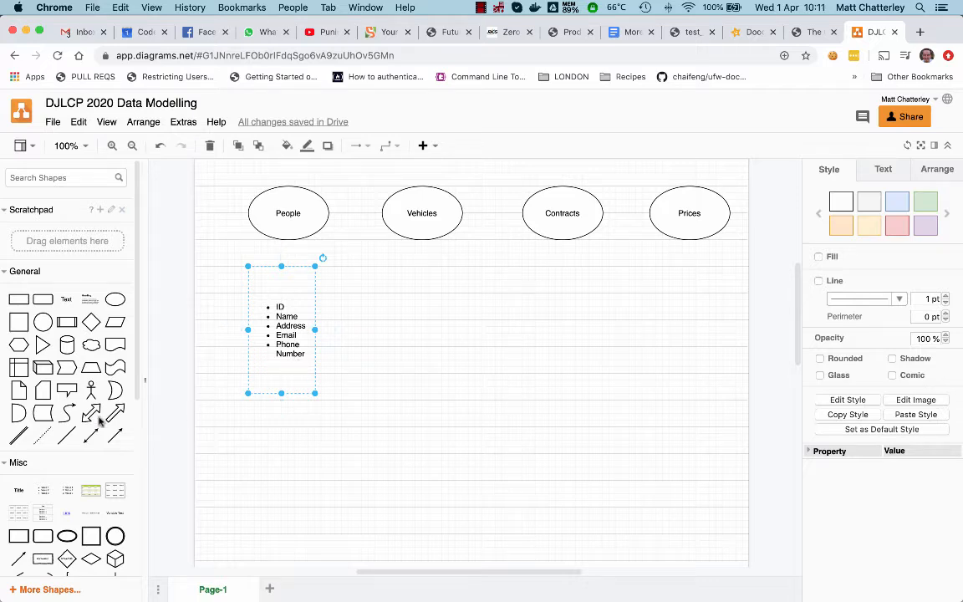
# - Add two more bulleted lists, positioning one below the Vehicles ellipse and the other below the Contracts ellipse
pyautogui.click(42, 491)
pyautogui.moveTo(486, 334); pyautogui.dragTo(404, 310)
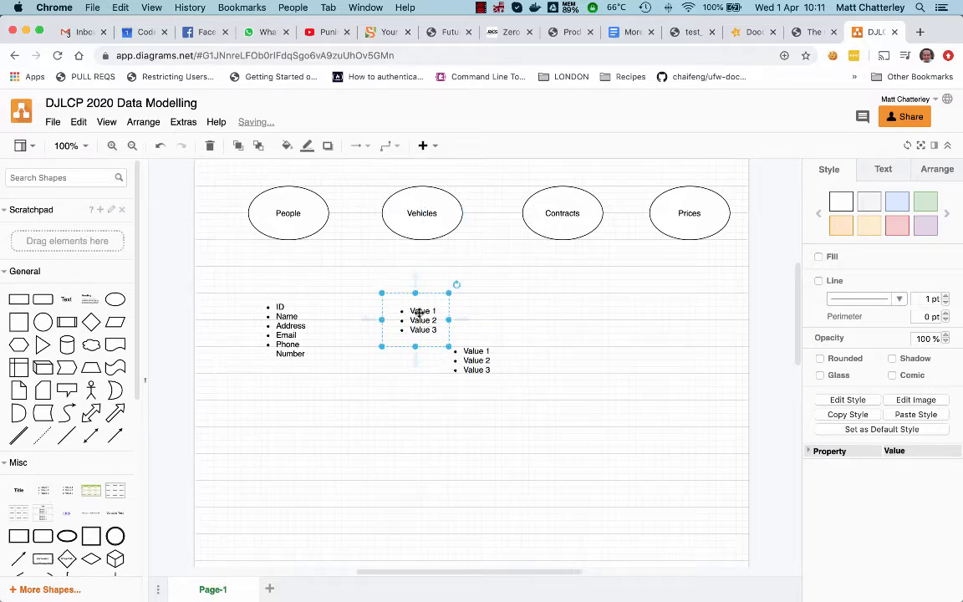
pyautogui.click(469, 354)
pyautogui.moveTo(469, 354); pyautogui.dragTo(559, 317)
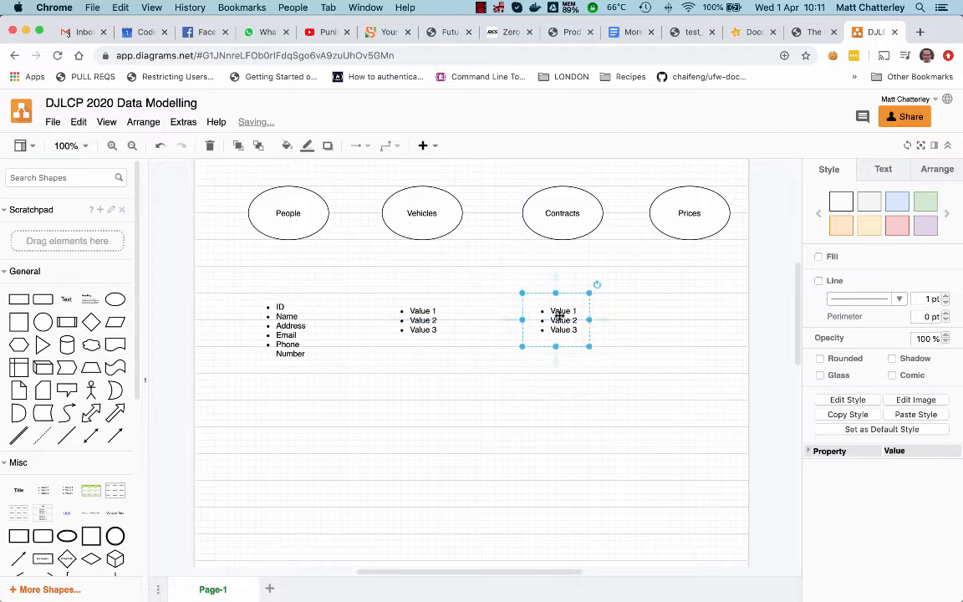
pyautogui.click(43, 512)
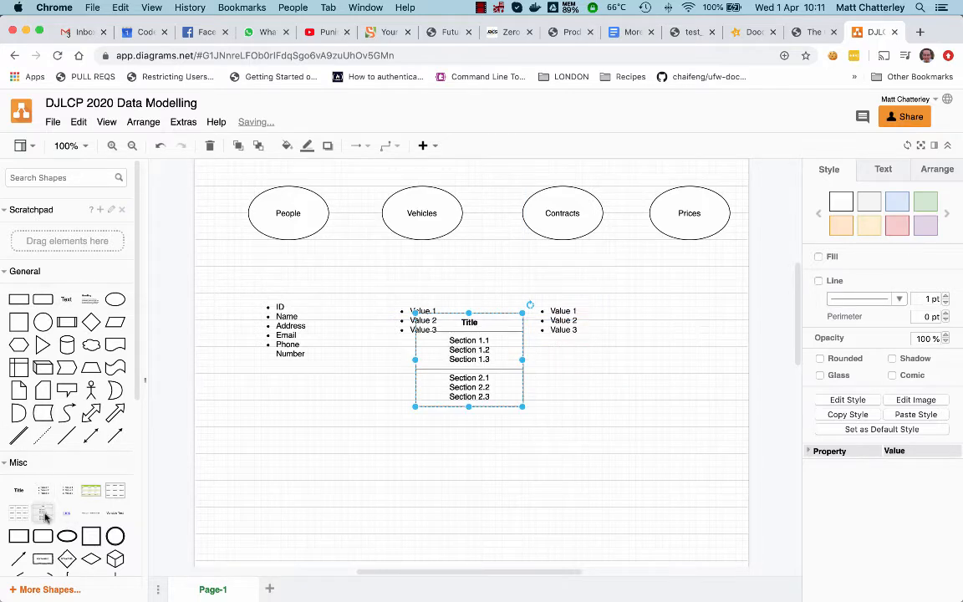
pyautogui.press('Escape')
pyautogui.click(488, 337)
pyautogui.press('Delete')
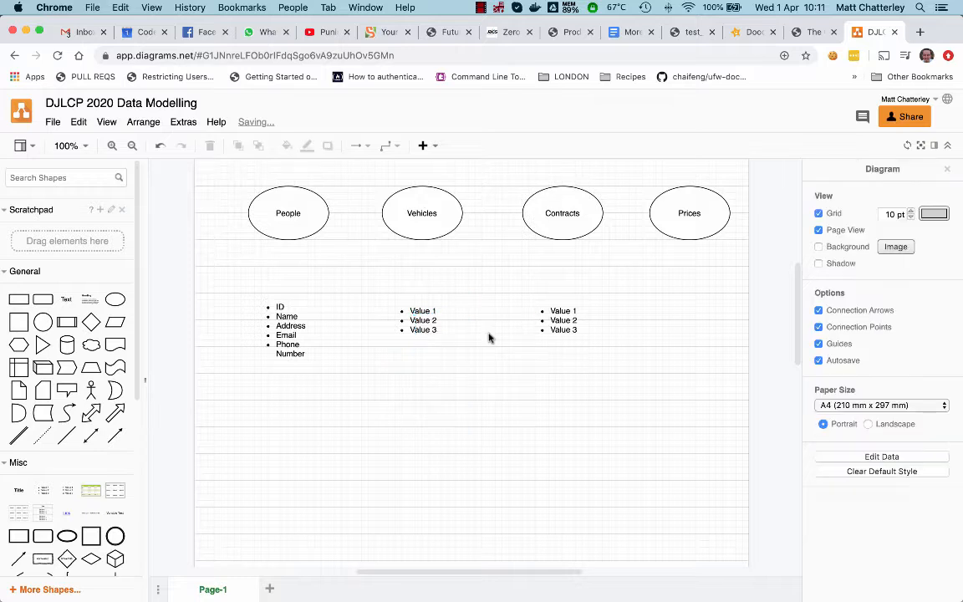
# - Add a fourth bulleted list and position it below the Prices ellipse, roughly in line with the other lists
pyautogui.click(43, 490)
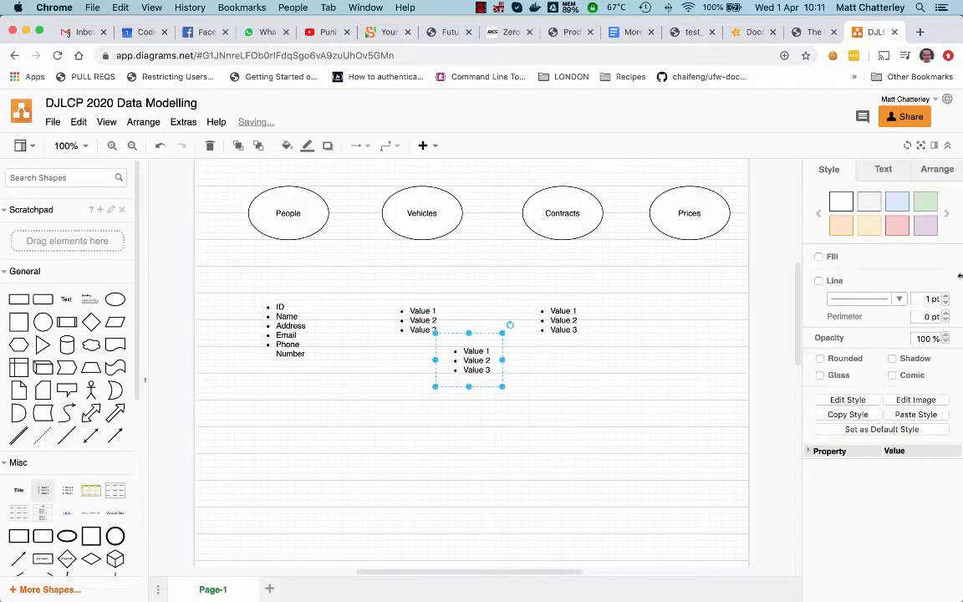
pyautogui.moveTo(474, 339); pyautogui.dragTo(686, 312)
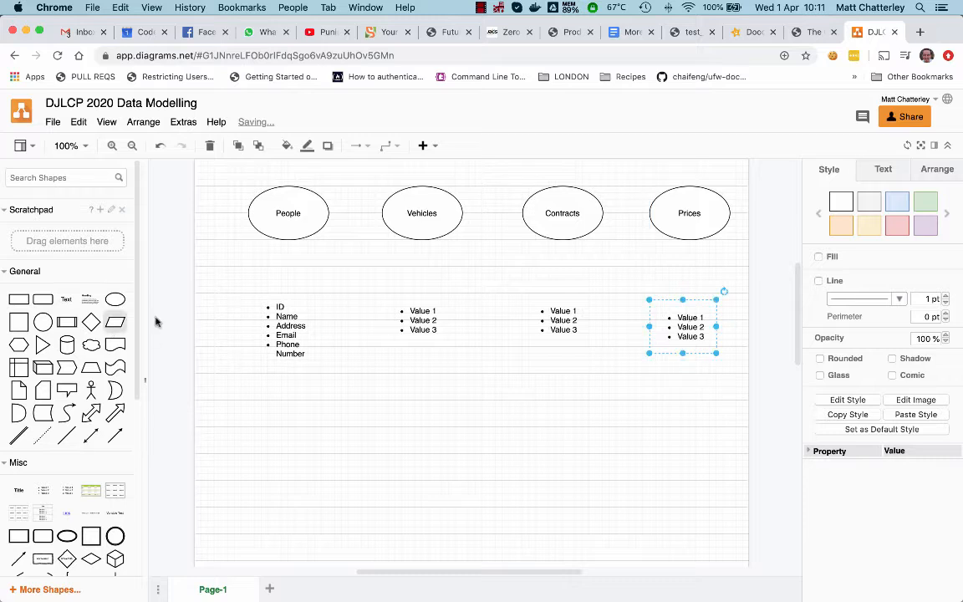
# - Replace the first two placeholder items in the list below the Vehicles ellipse with Type and Name
pyautogui.click(414, 317)
pyautogui.doubleClick(424, 311)
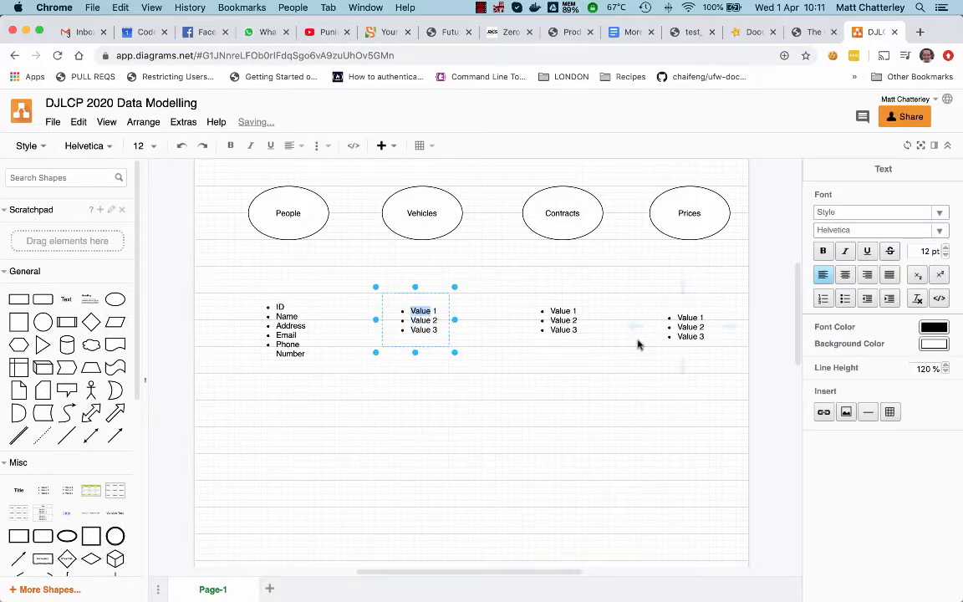
pyautogui.write('Type')
pyautogui.tripleClick(432, 322)
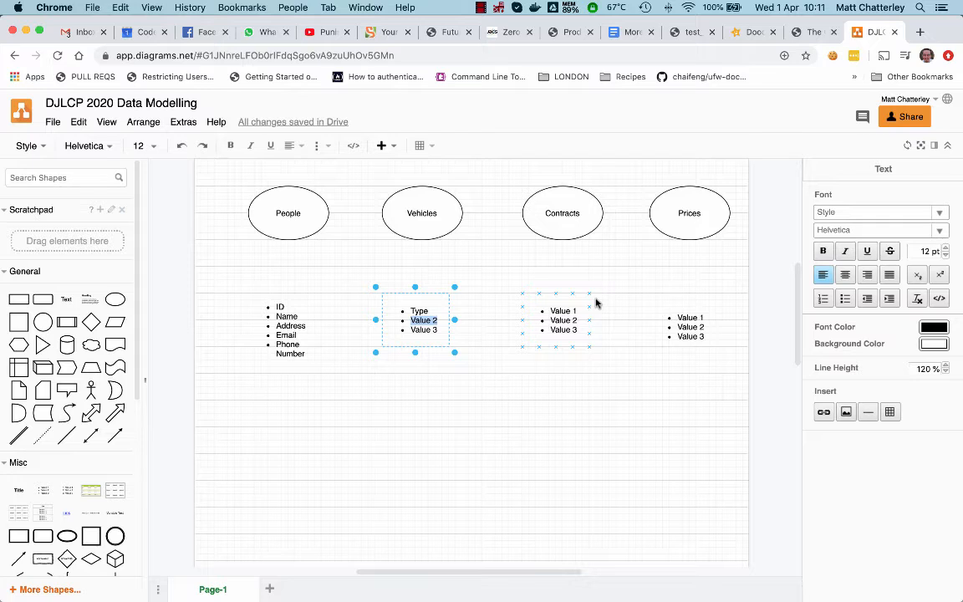
pyautogui.write('Name')
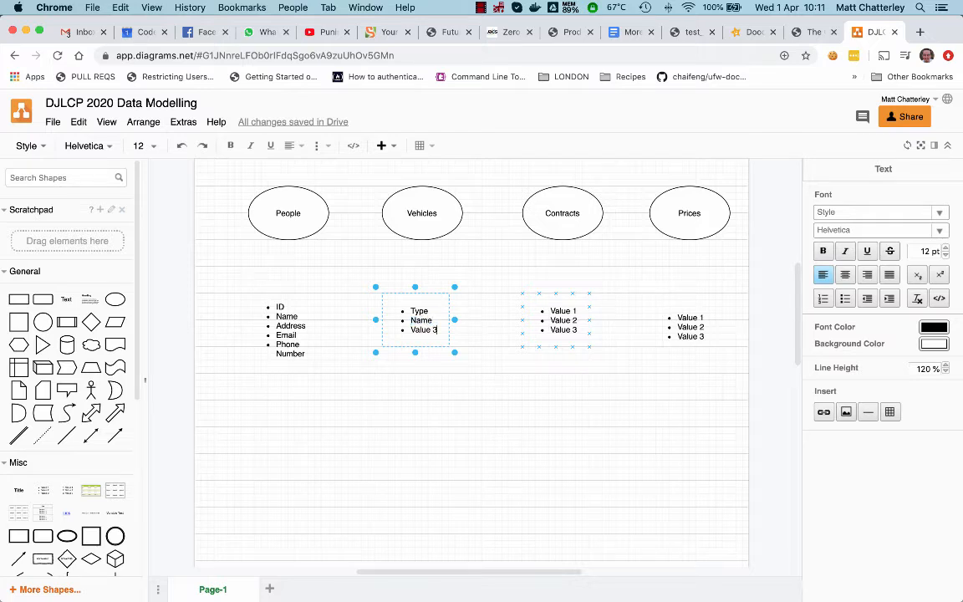